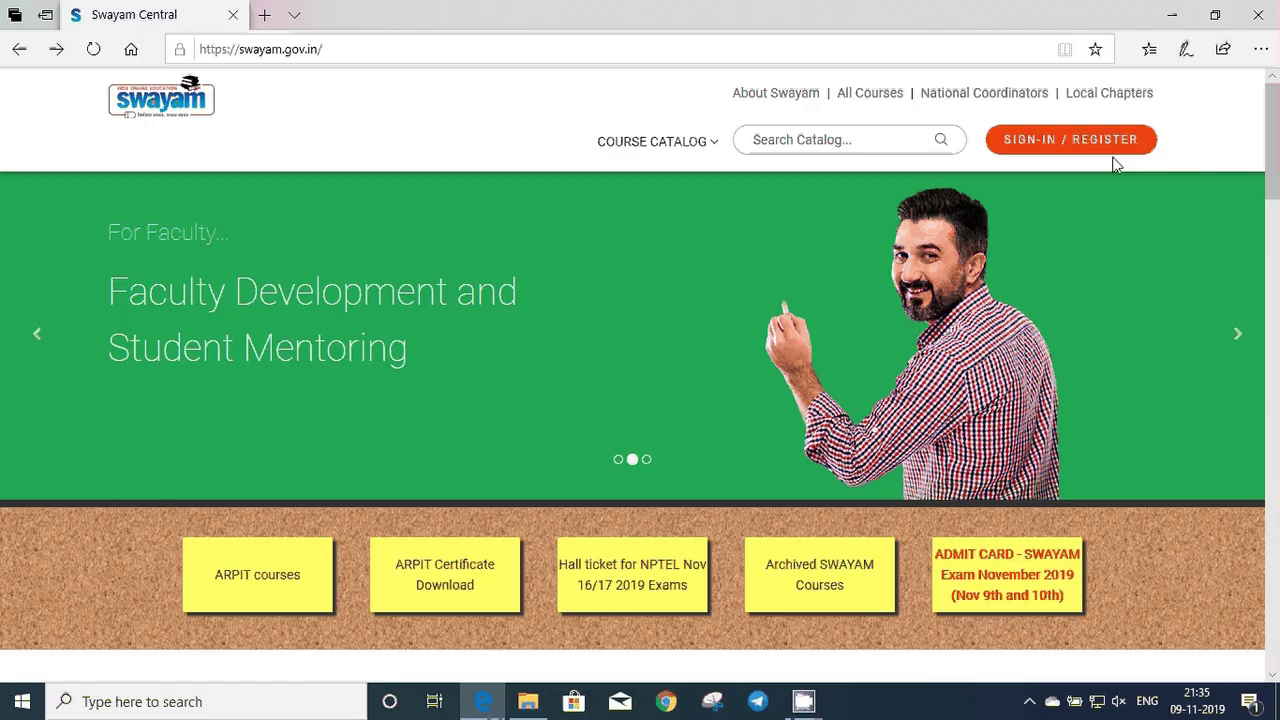
Step: Go from SIGN-IN / REGISTER to the 'Sign up now' form for a new SWAYAM account
{"action": "left_click", "coordinate": [1053, 139]}
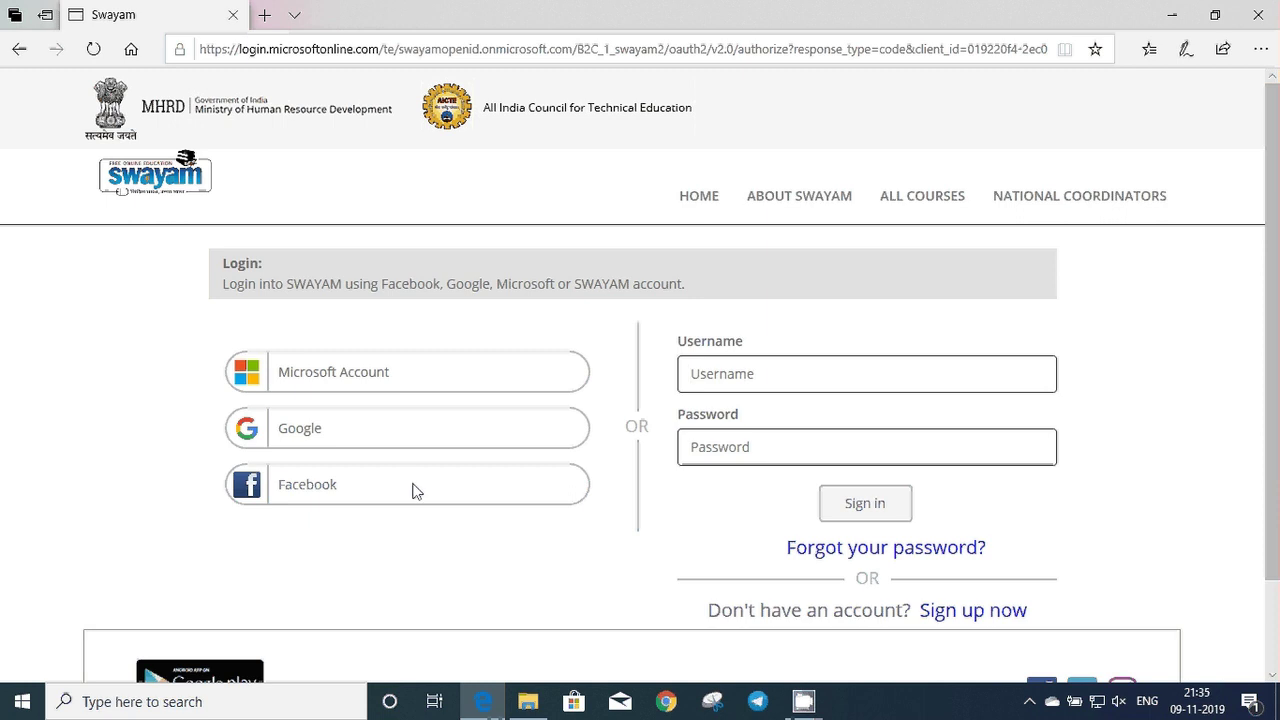
{"action": "left_click", "coordinate": [984, 613]}
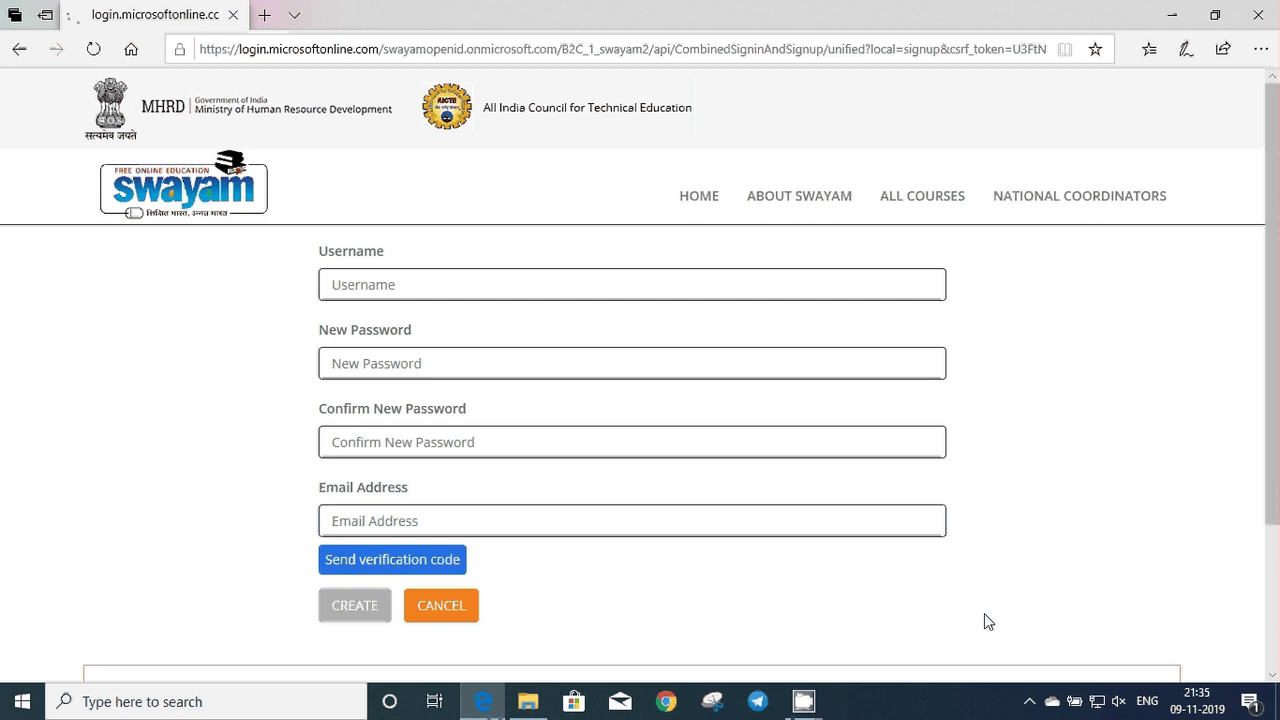
{"action": "scroll", "coordinate": [1277, 320], "scroll_direction": "down", "scroll_amount": 1}
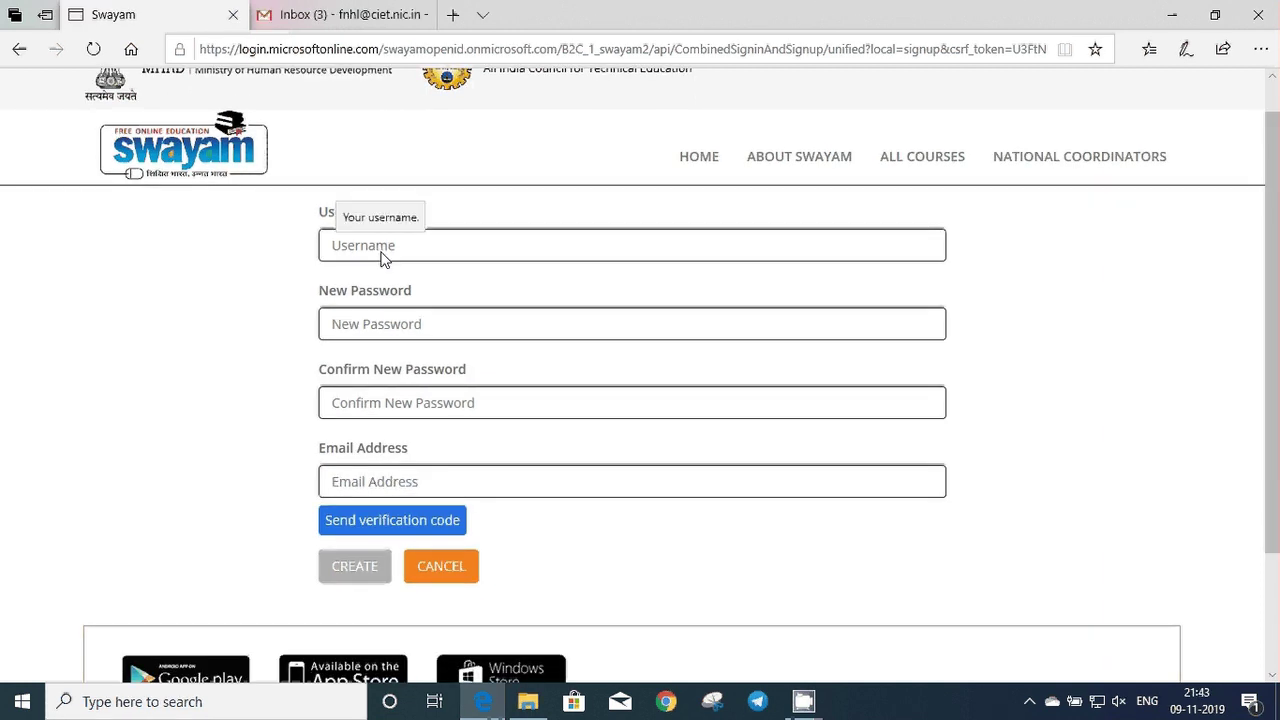
Step: Enter the new username and the account password in both password fields
{"action": "left_click", "coordinate": [383, 258]}
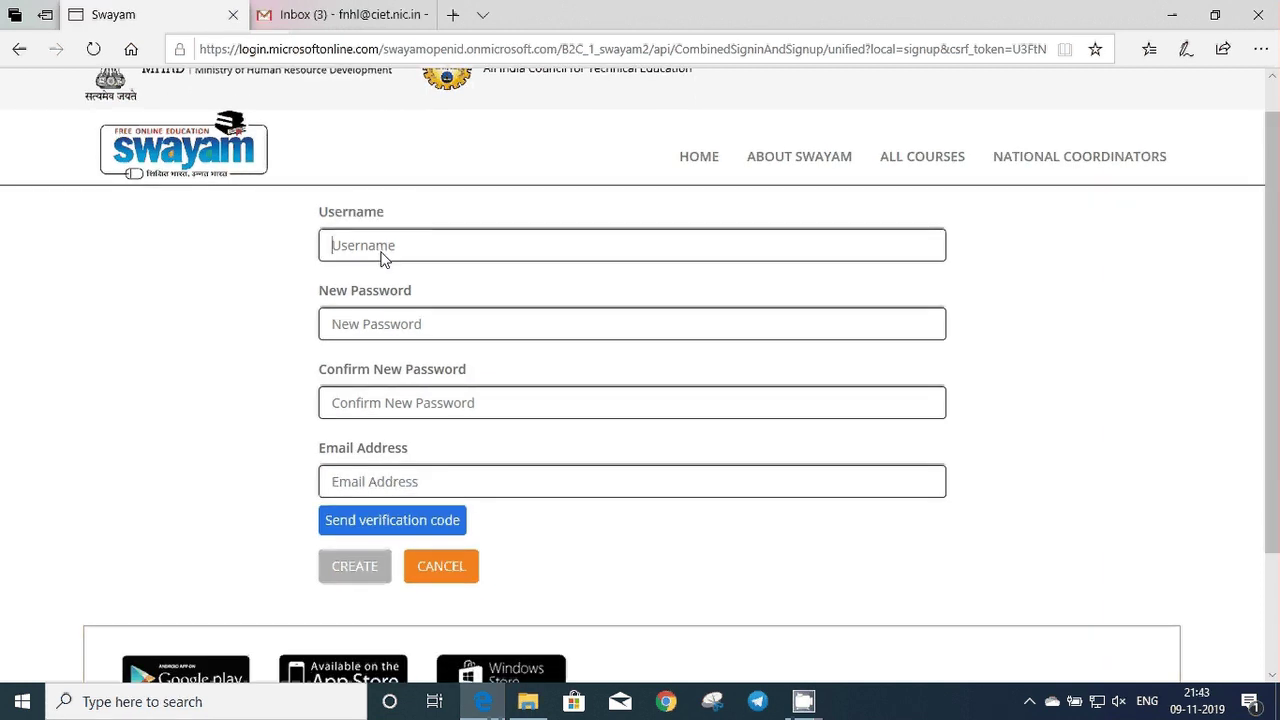
{"action": "type", "text": "fnhl"}
{"action": "left_click", "coordinate": [400, 338]}
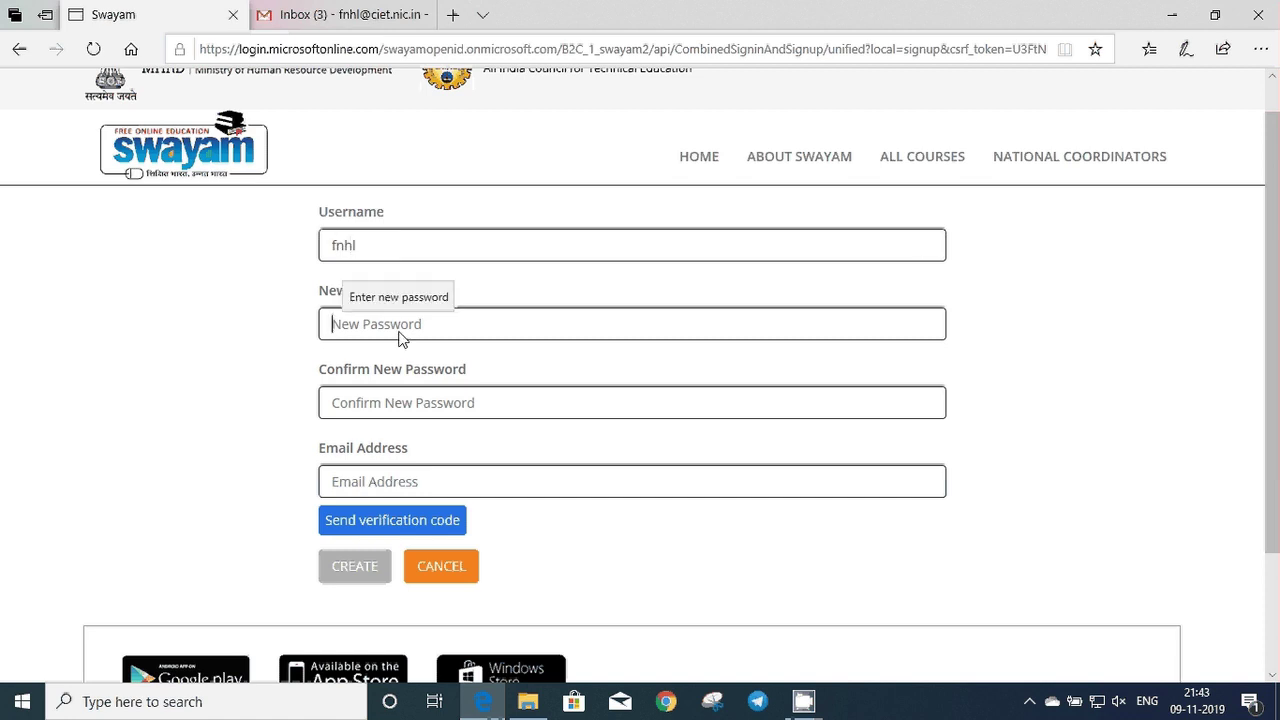
{"action": "type", "text": "••••"}
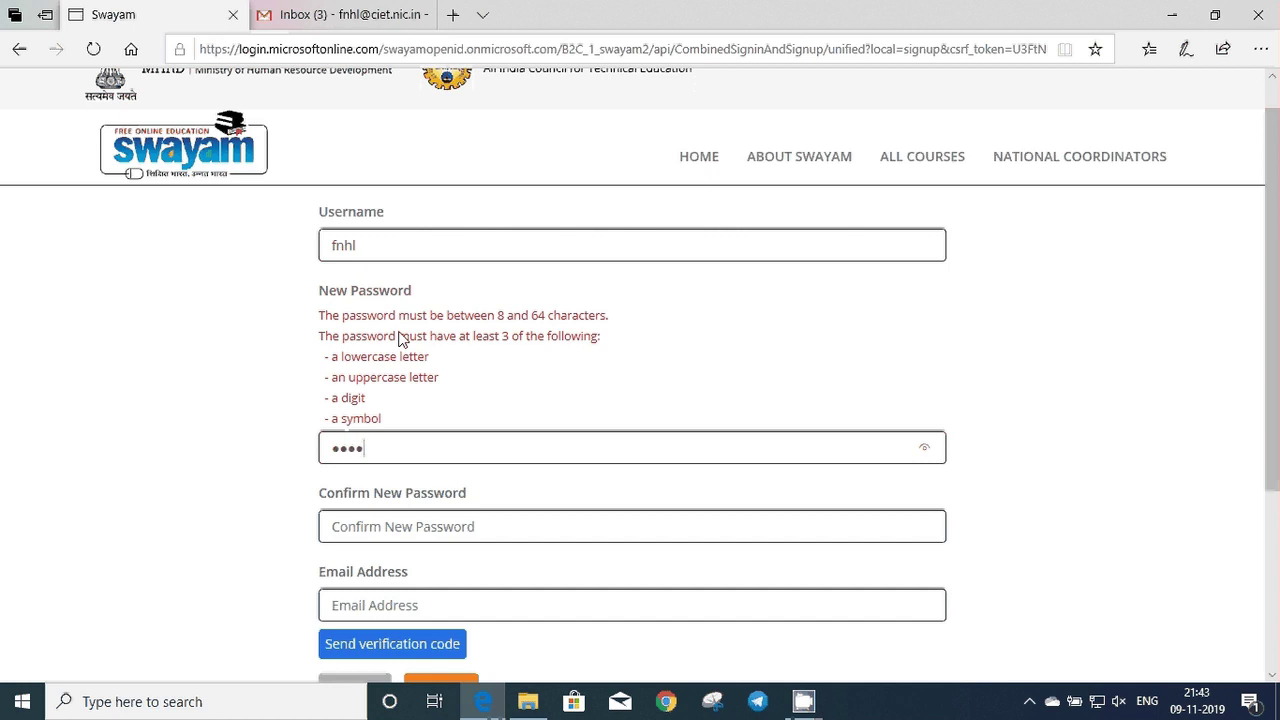
{"action": "type", "text": "••••"}
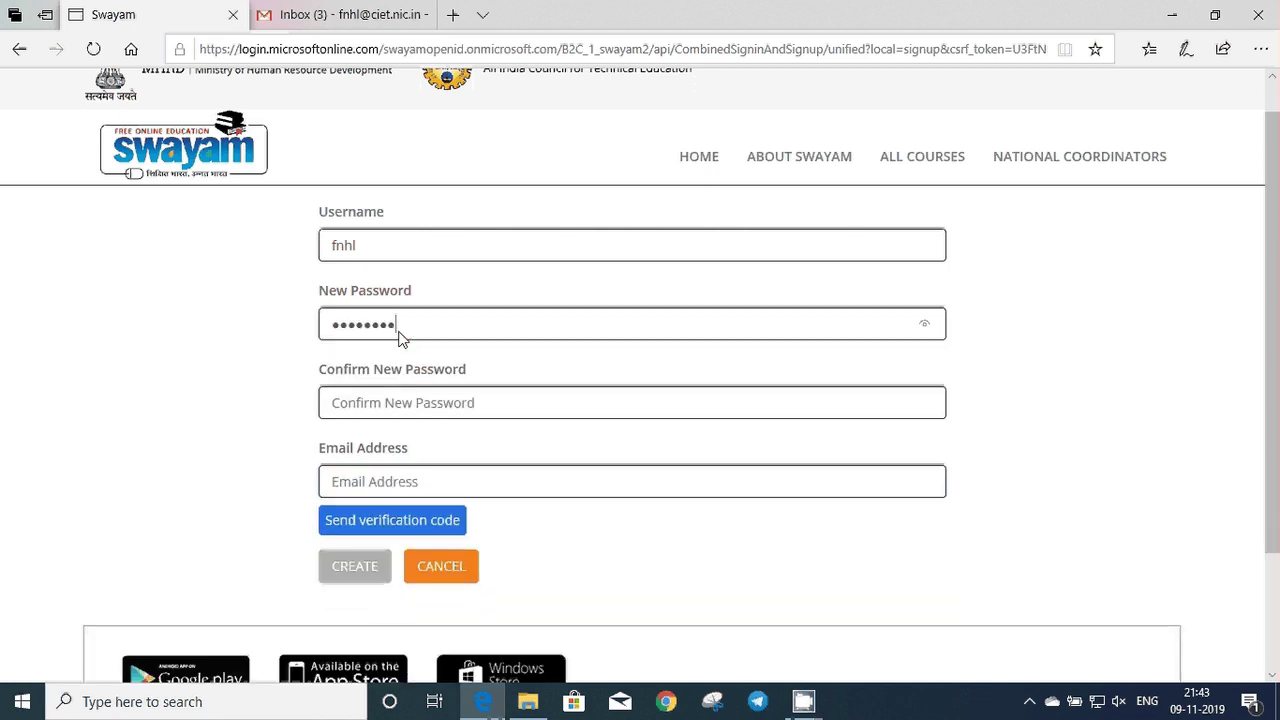
{"action": "left_click", "coordinate": [400, 410]}
{"action": "type", "text": "•••"}
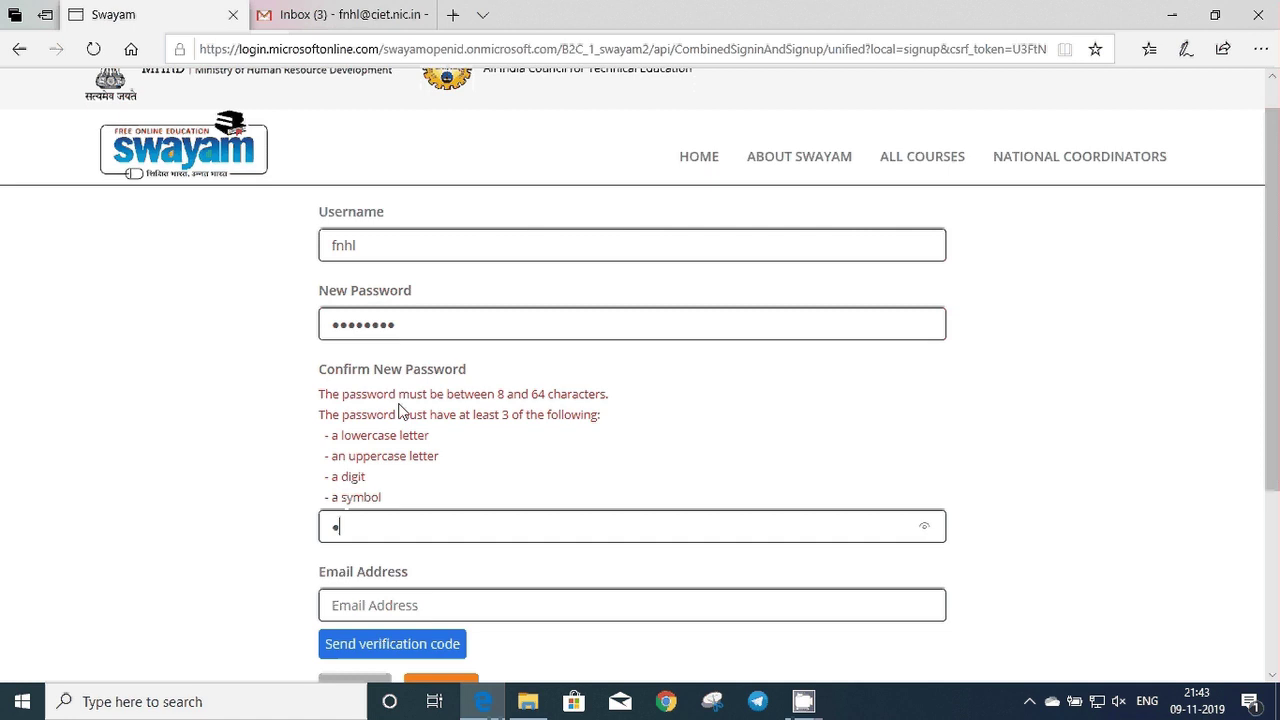
{"action": "type", "text": "•••••"}
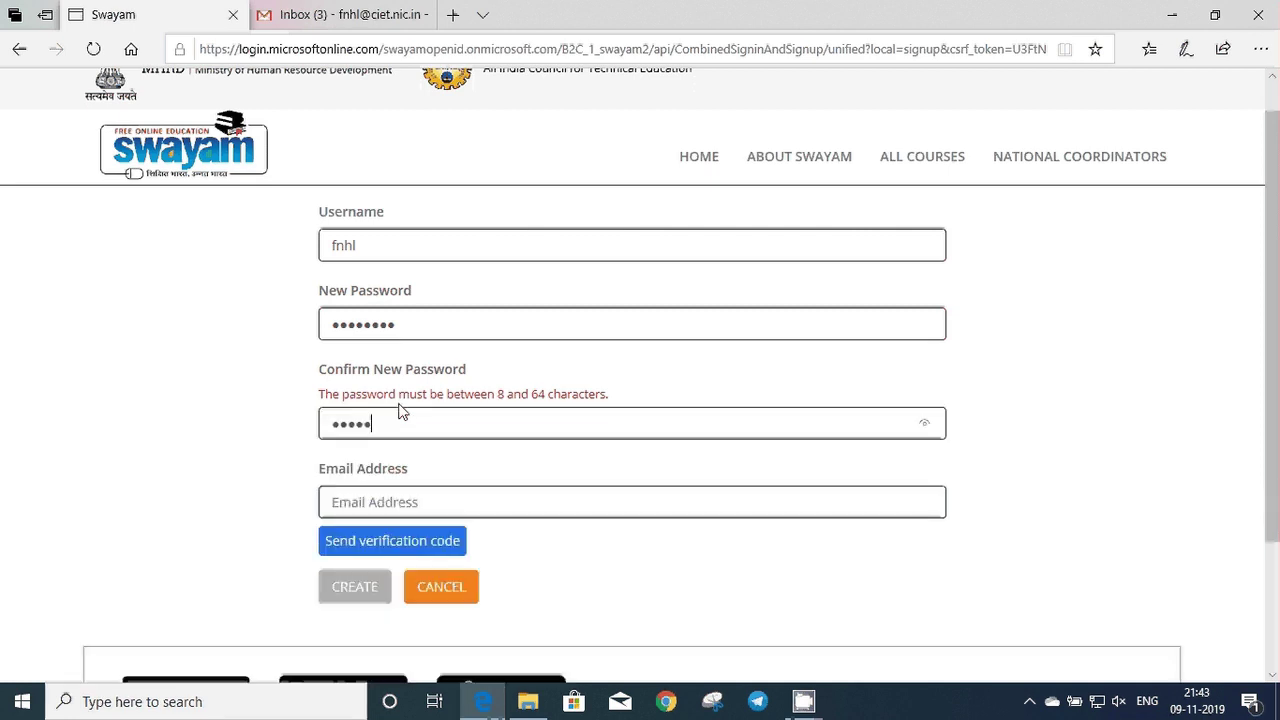
Step: Fill in the email address and request a verification code
{"action": "left_click", "coordinate": [414, 483]}
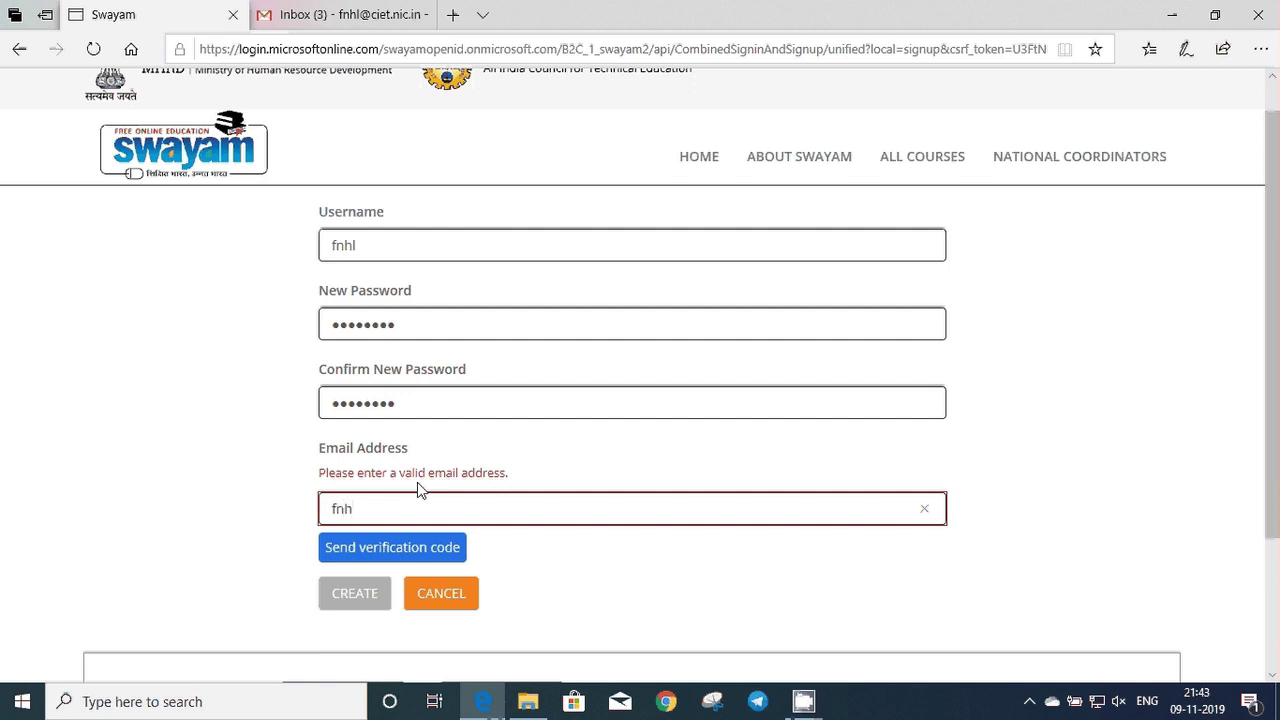
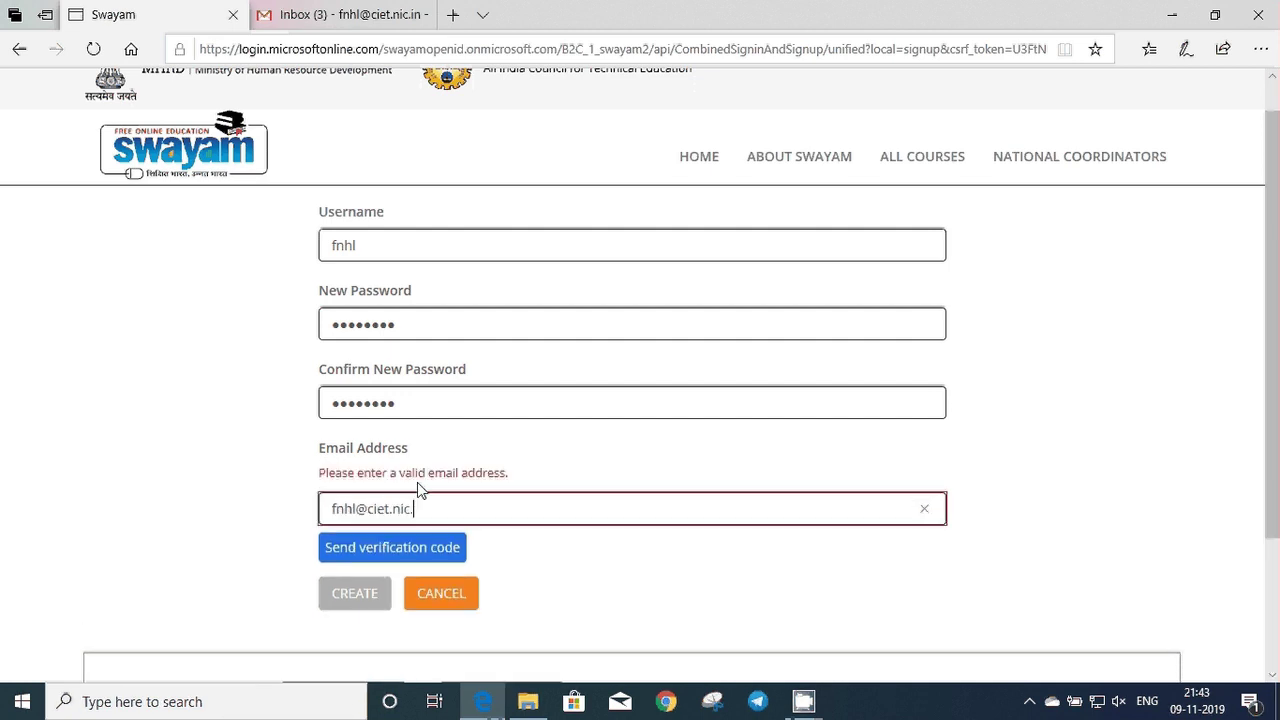
{"action": "left_click", "coordinate": [400, 530]}
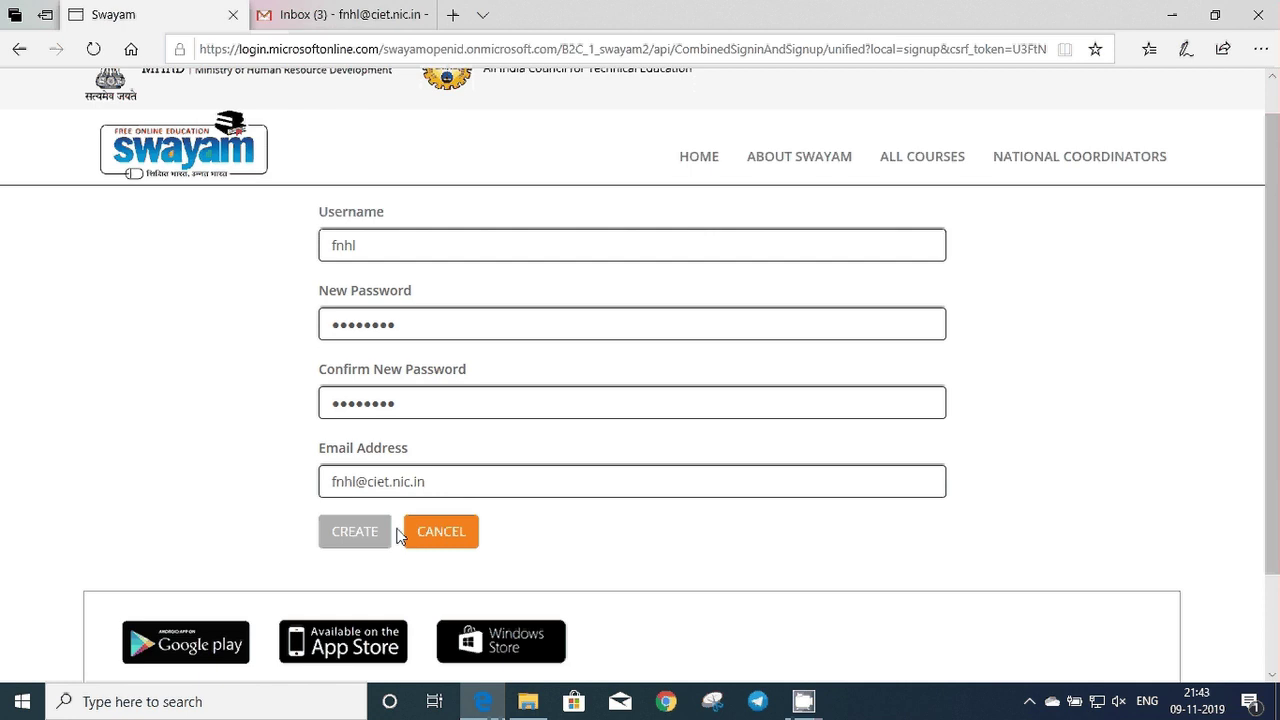
Step: In the Gmail inbox, open the SwayamOpenID verification email and select its code
{"action": "left_click", "coordinate": [370, 18]}
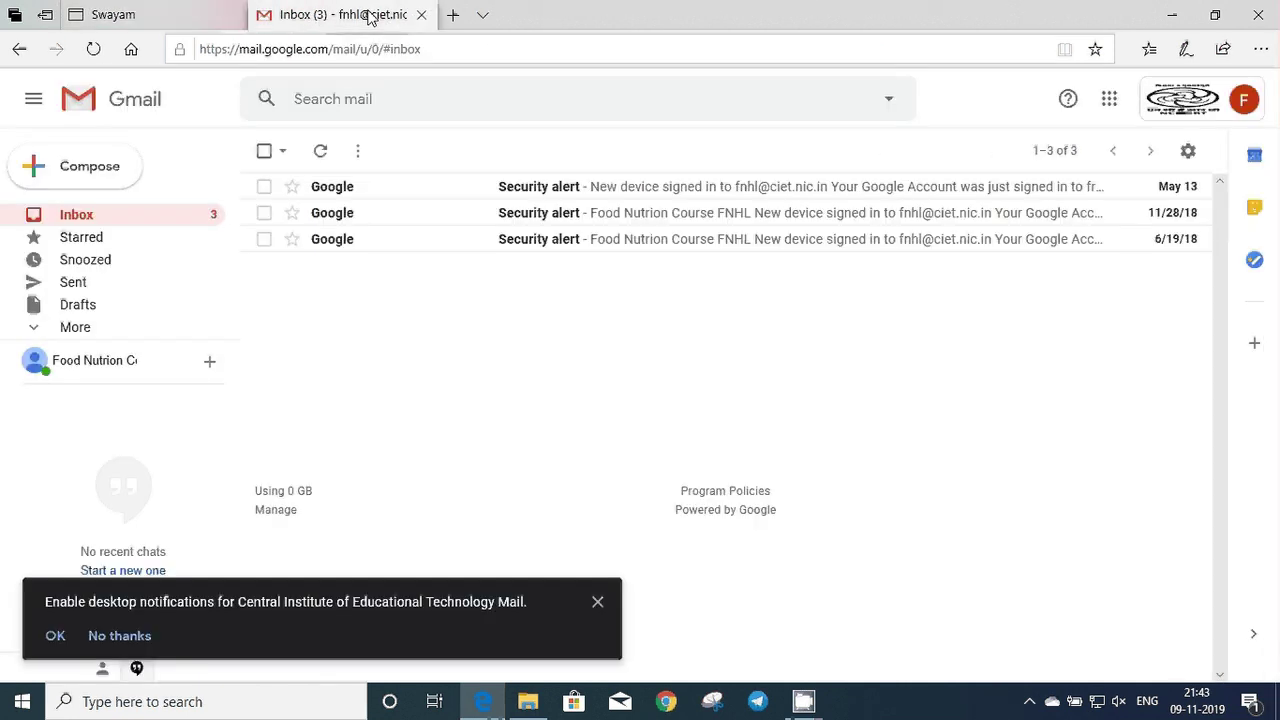
{"action": "left_click", "coordinate": [167, 222]}
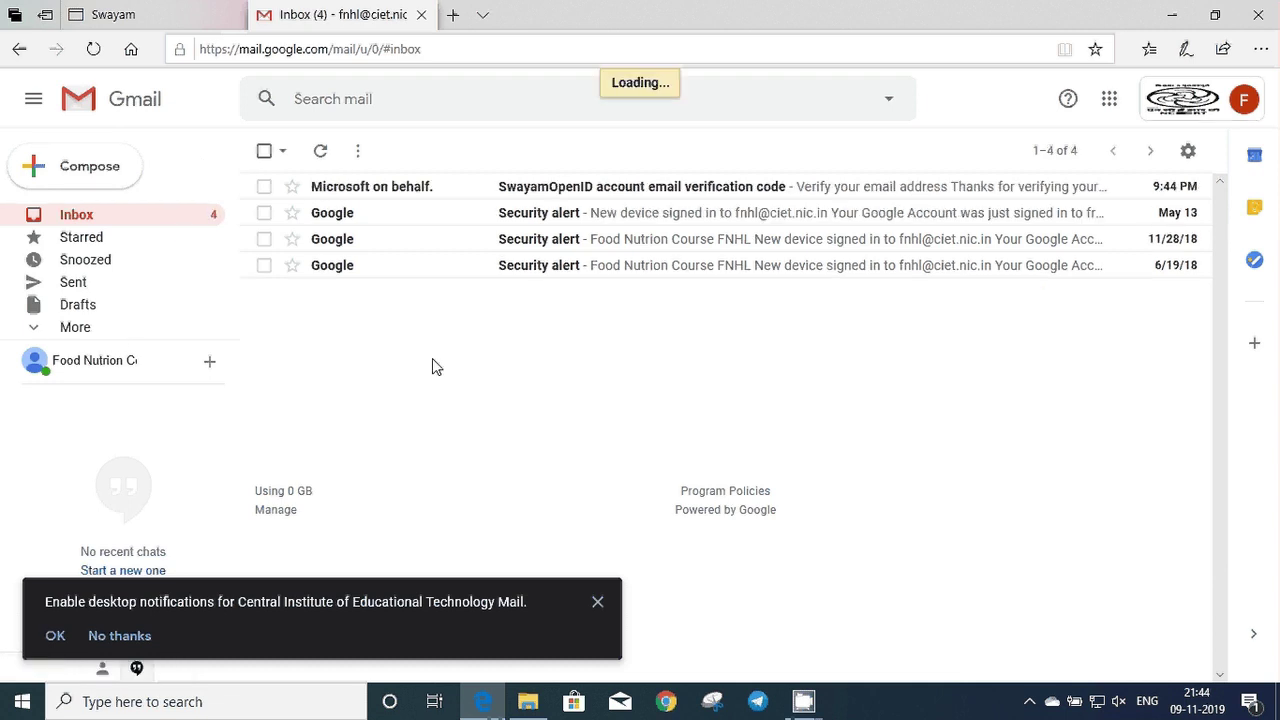
{"action": "left_click", "coordinate": [591, 186]}
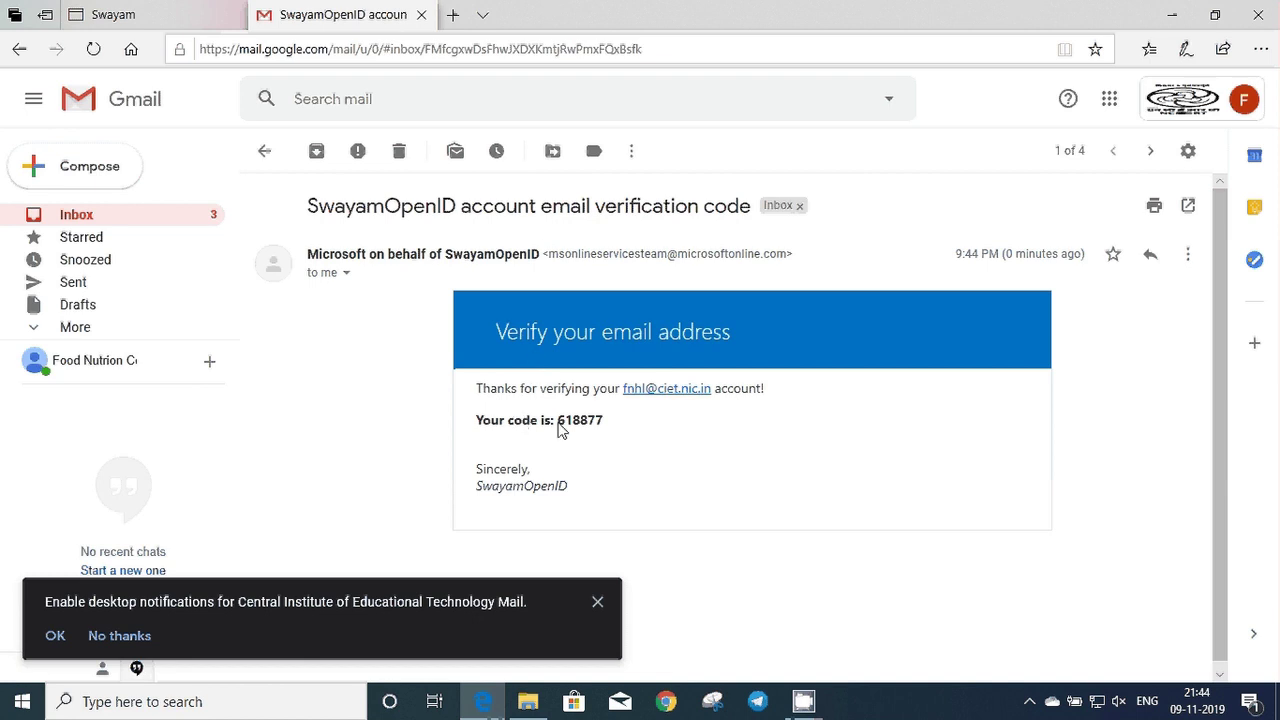
{"action": "triple_click", "coordinate": [600, 428]}
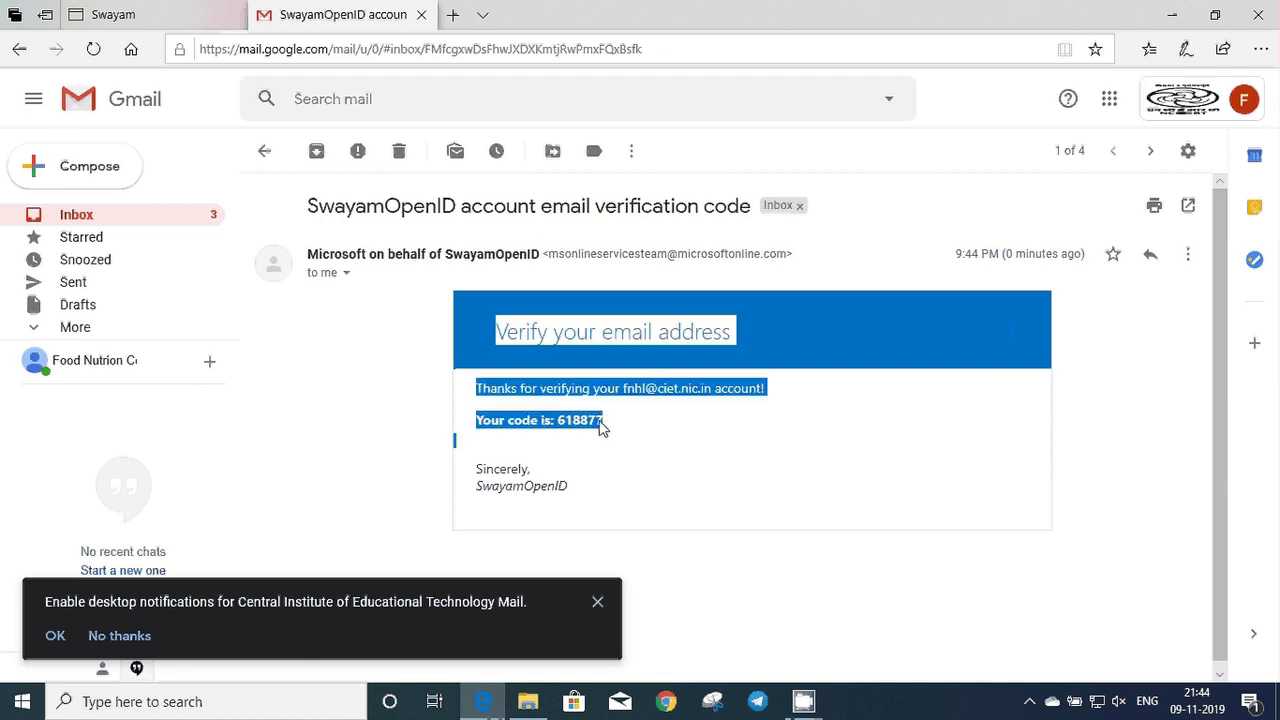
{"action": "left_click", "coordinate": [601, 428]}
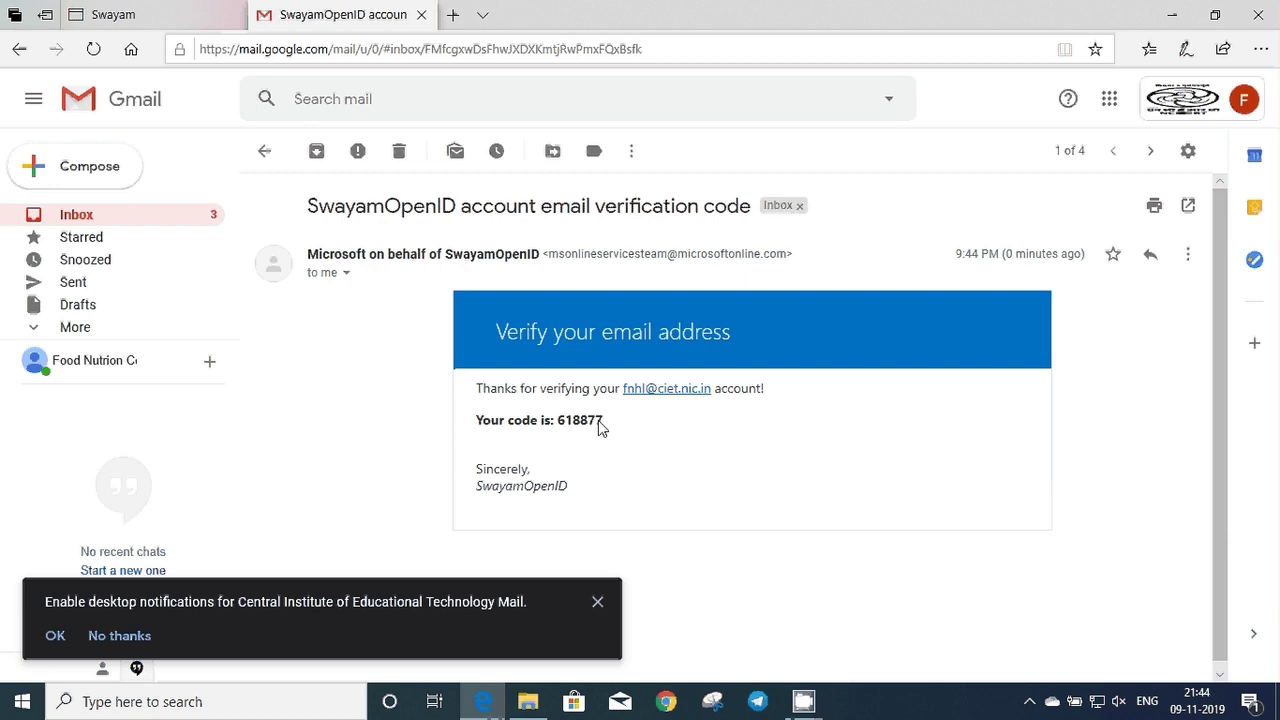
Step: Back on the sign-up form, enter the emailed verification code, verify it, and create the account
{"action": "left_click", "coordinate": [148, 16]}
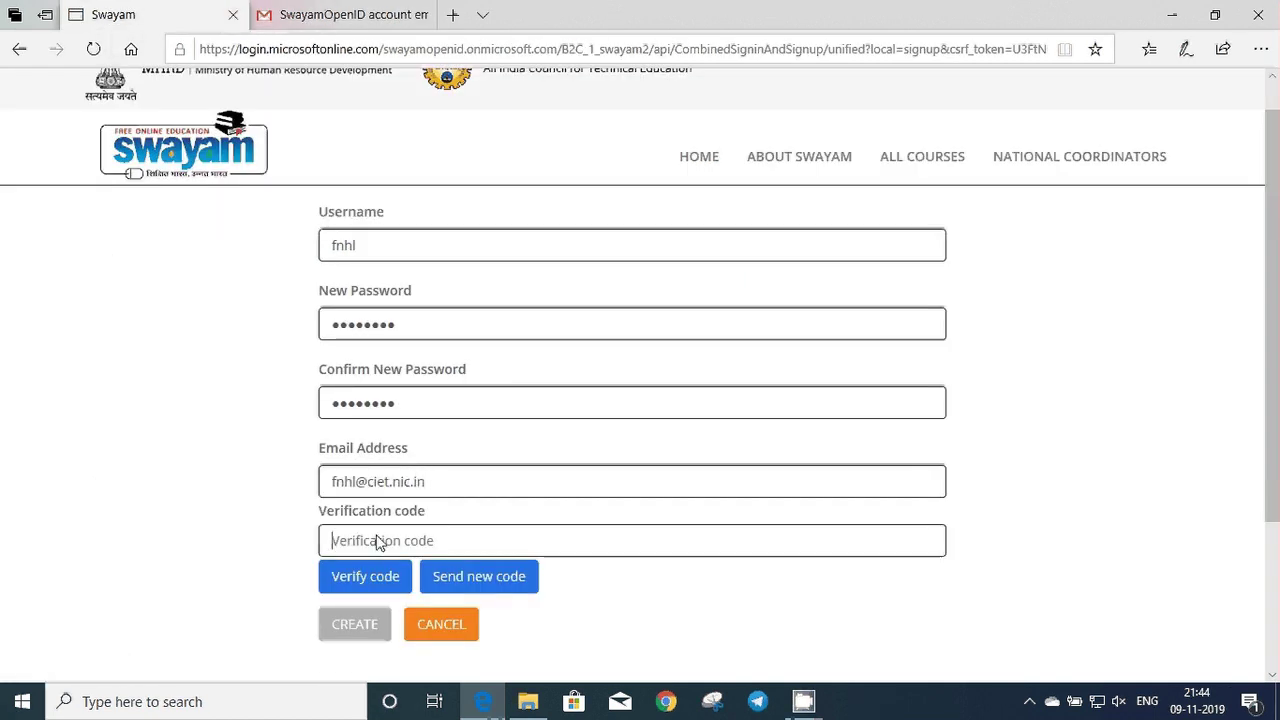
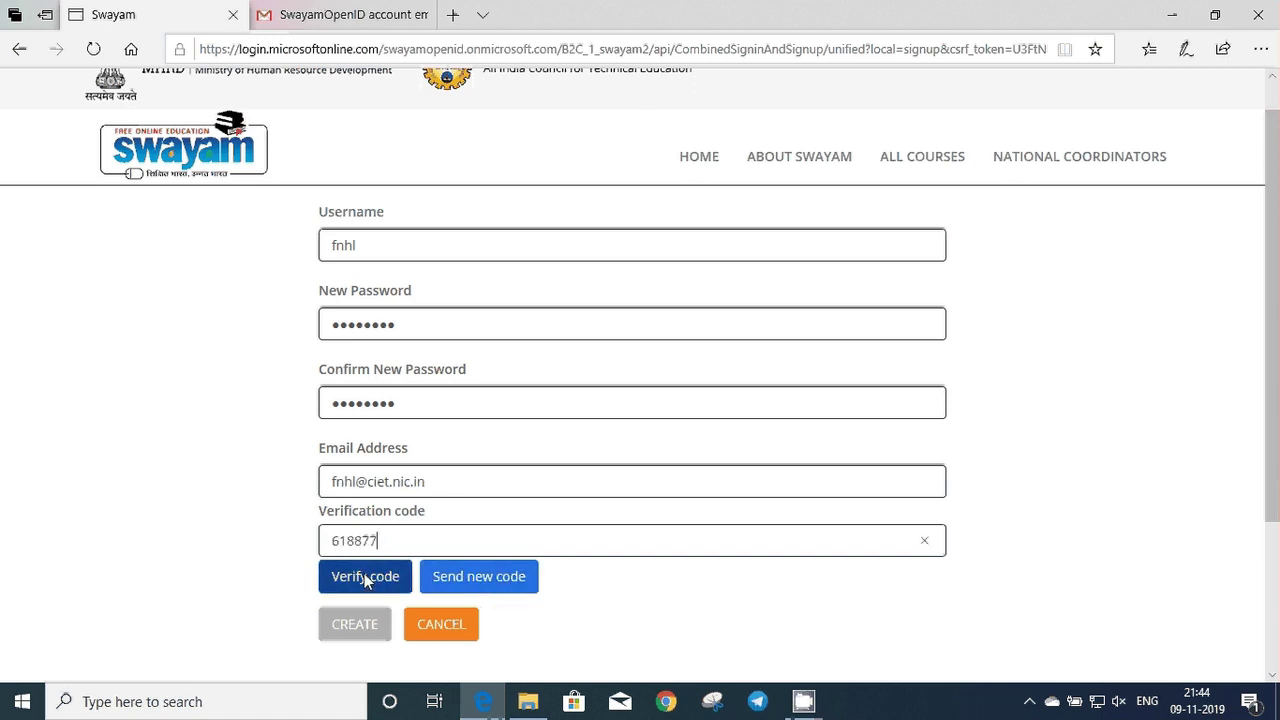
{"action": "left_click", "coordinate": [366, 577]}
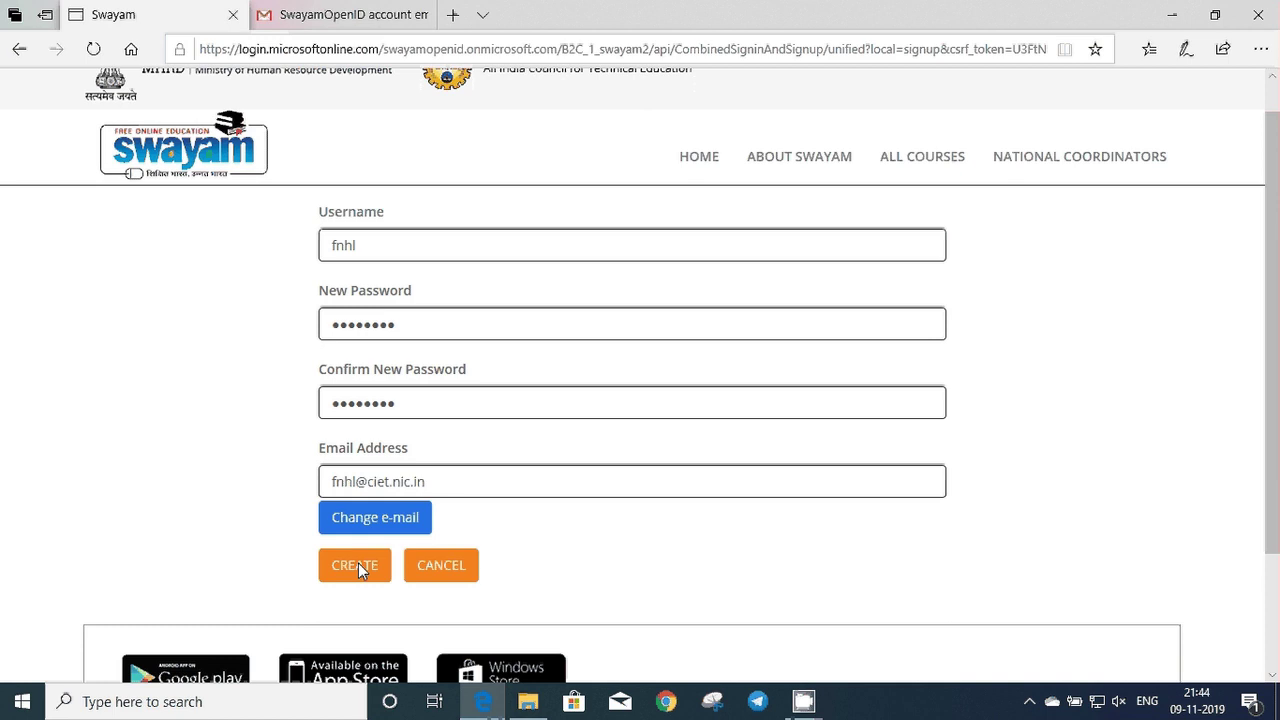
{"action": "left_click", "coordinate": [356, 565]}
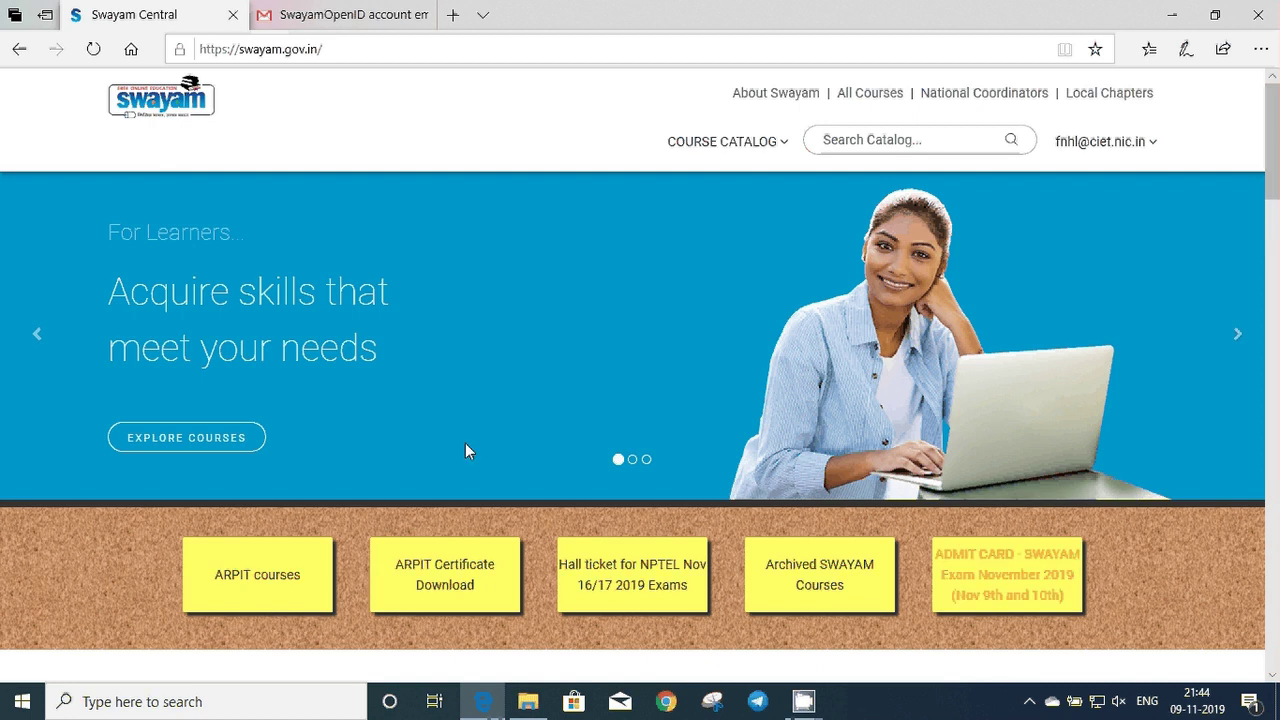
Step: Filter the Course Catalog to Annual Refresher Programme in Teaching (ARPIT) courses
{"action": "left_click", "coordinate": [1160, 148]}
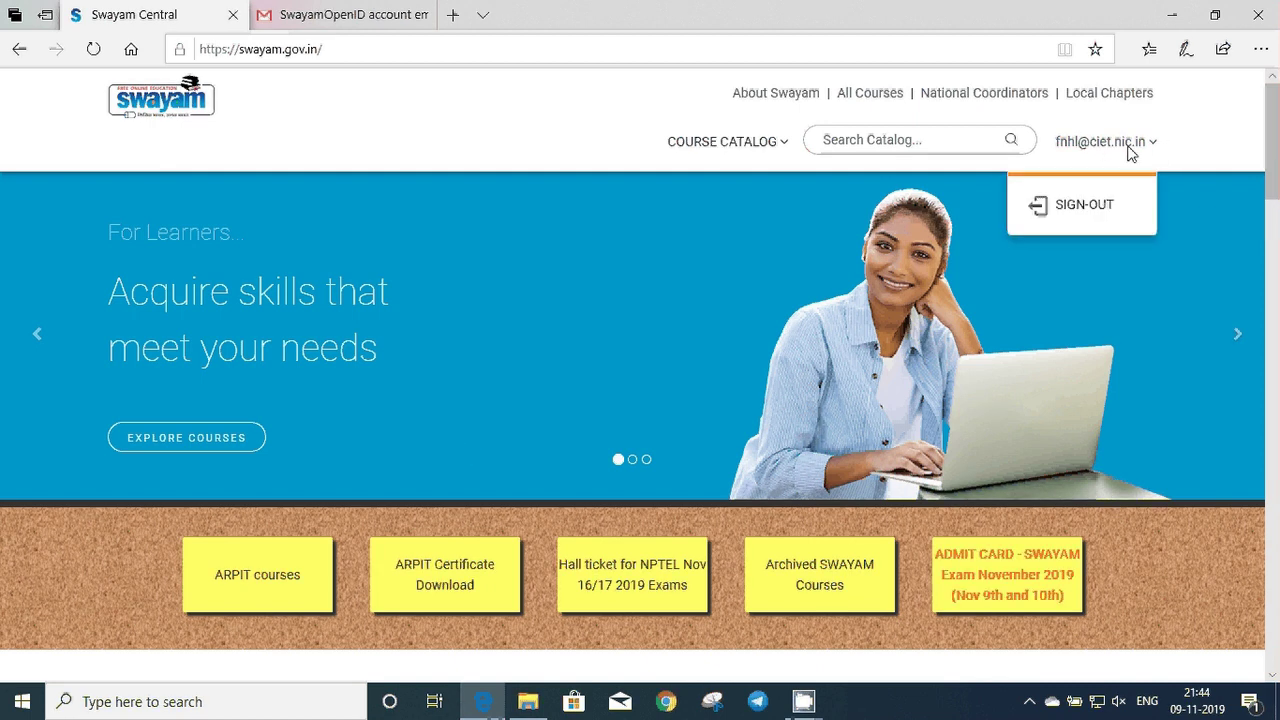
{"action": "left_click", "coordinate": [785, 146]}
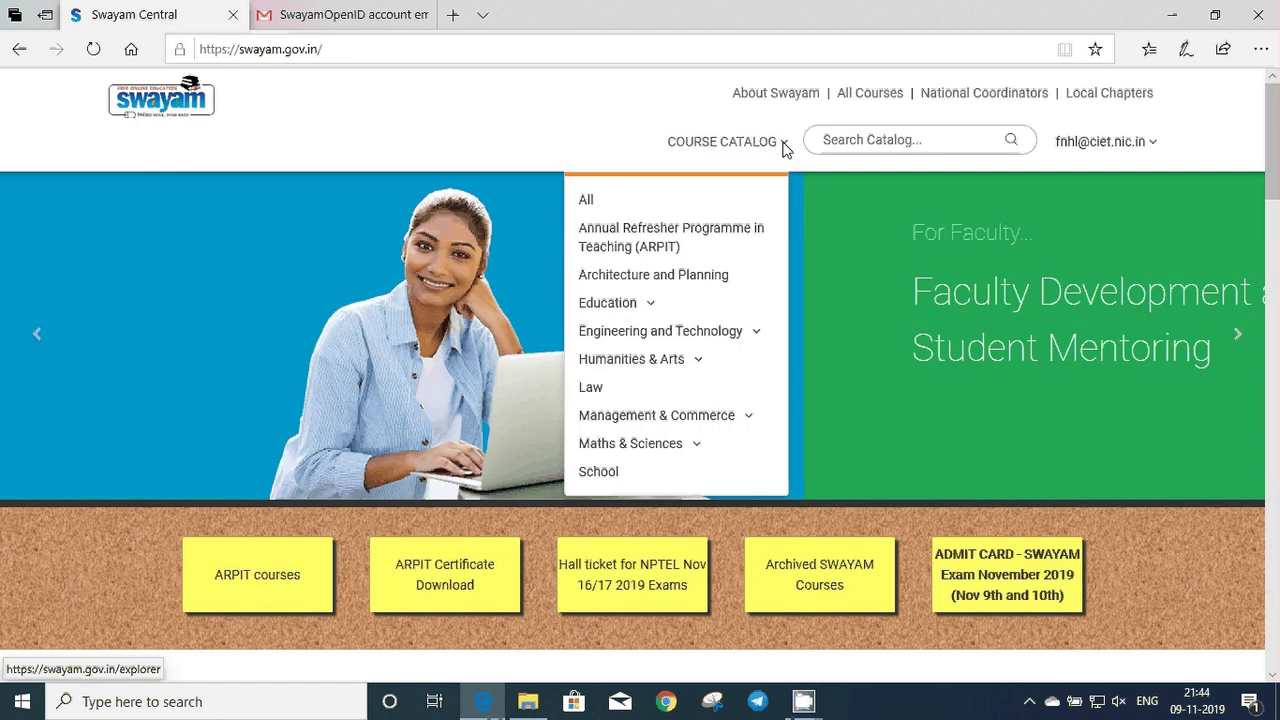
{"action": "left_click", "coordinate": [670, 232]}
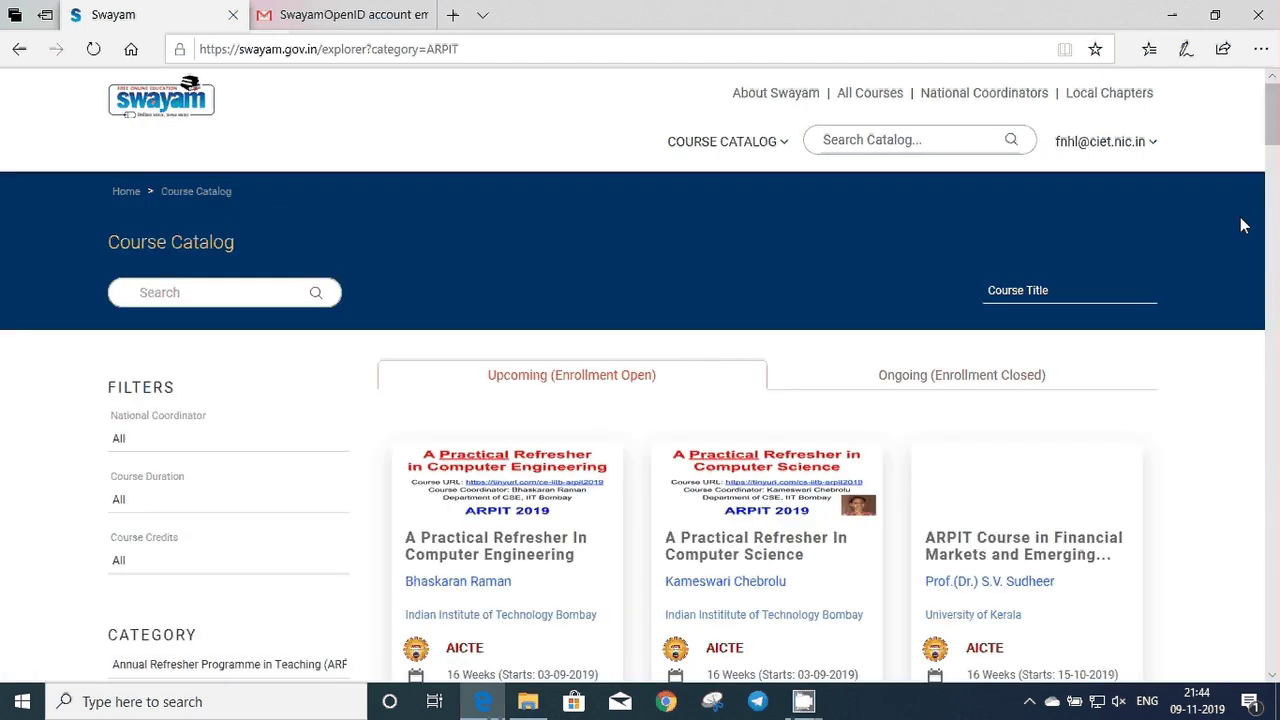
Step: Scroll the ARPIT list to the Pedagogical Innovations And Research Methodology course
{"action": "left_click_drag", "start_coordinate": [1273, 127], "coordinate": [1275, 498]}
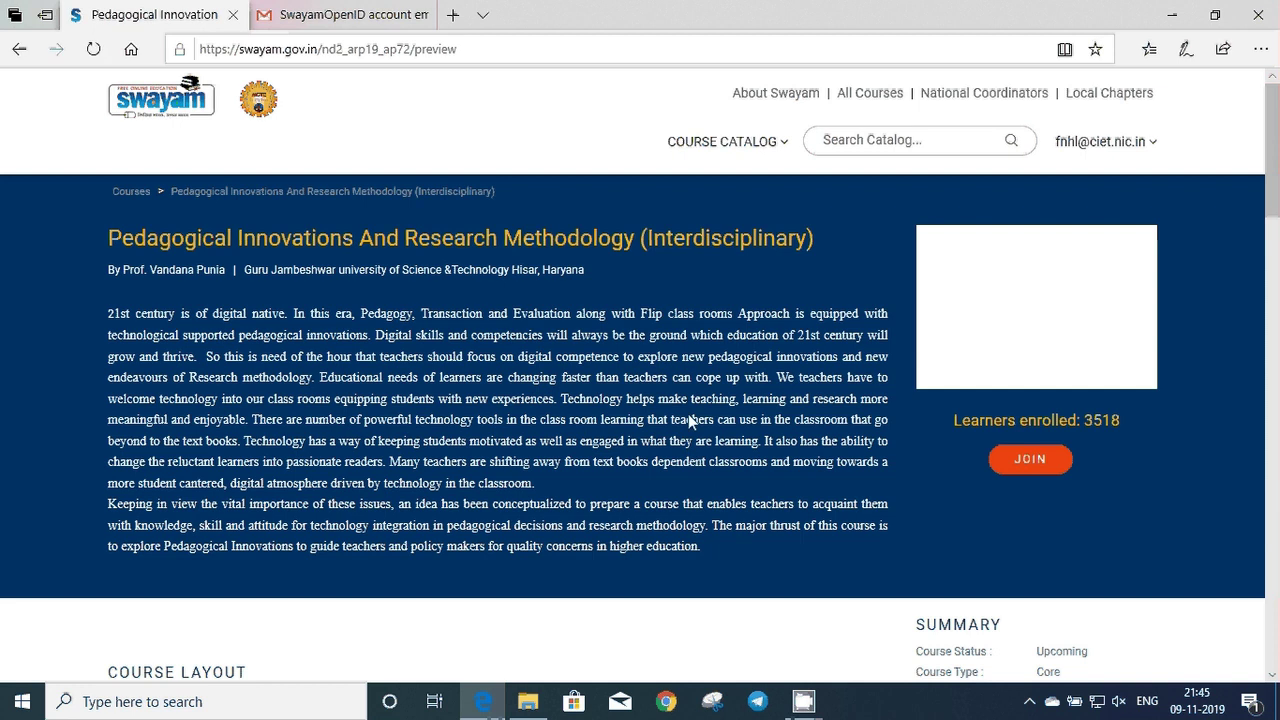
Step: JOIN the Pedagogical Innovations course and save the completed Save Profile form
{"action": "left_click", "coordinate": [1031, 459]}
{"action": "left_click", "coordinate": [600, 362]}
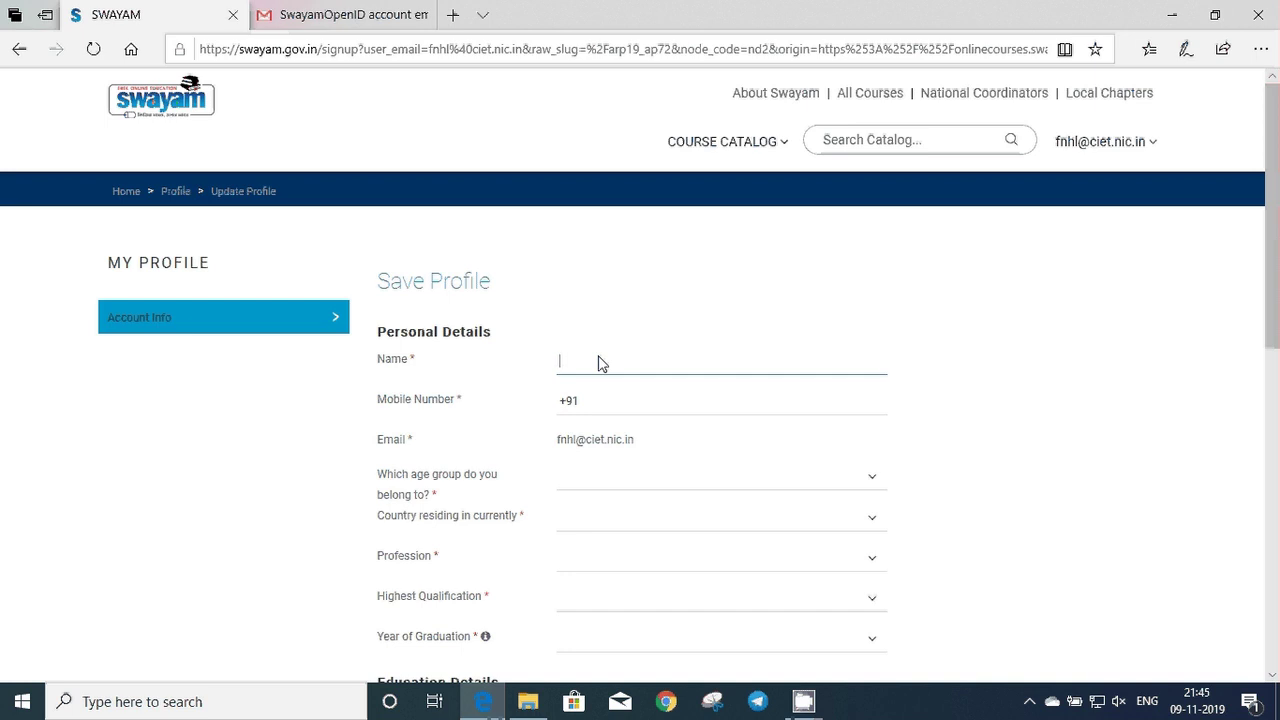
{"action": "left_click", "coordinate": [418, 551]}
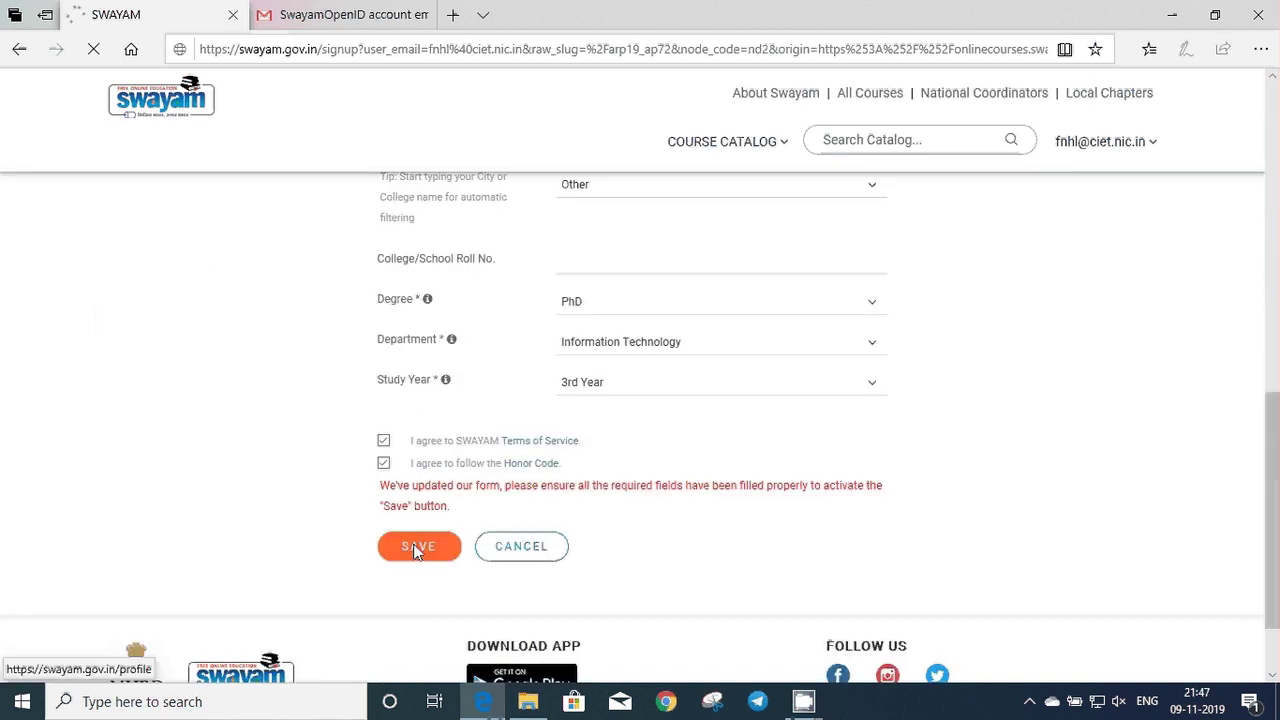